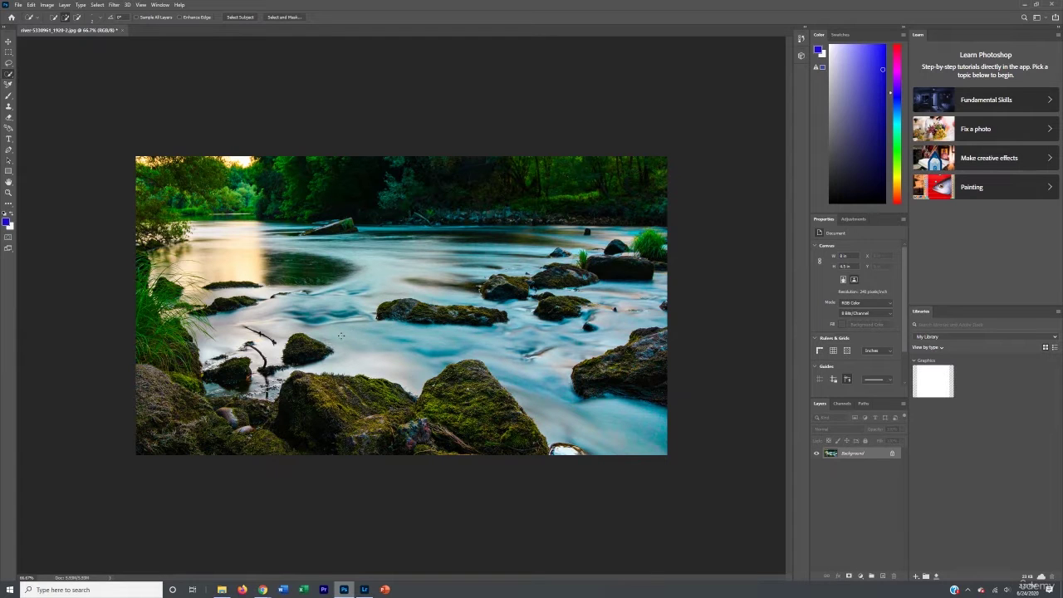
- Show the Open dialog browsing the 'cutouts of me' folder over the river photo
{"action": "key", "text": "ctrl+o"}
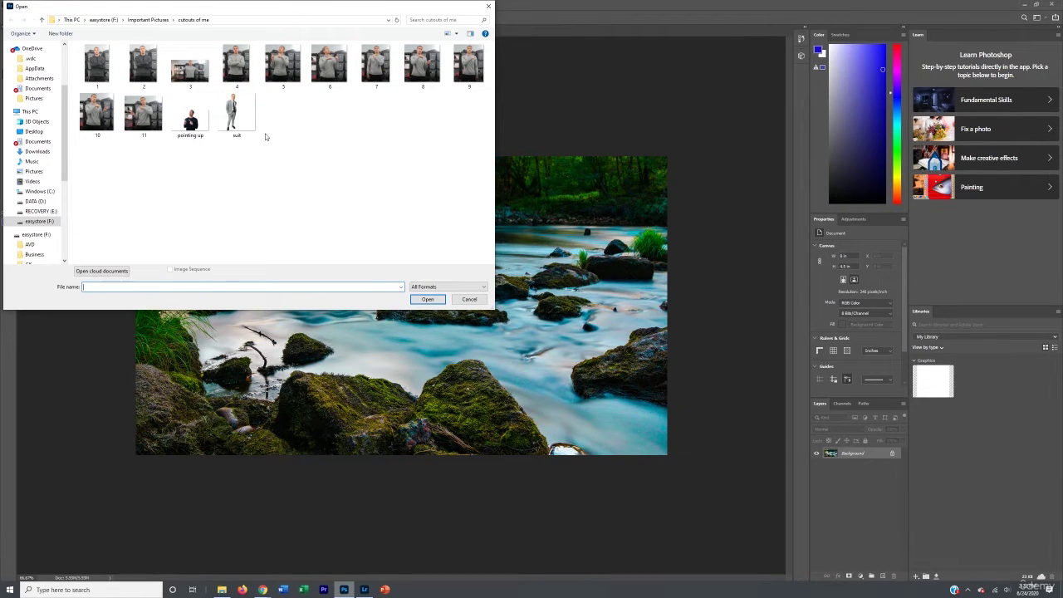
- Open suit.png and drag the suited man's cutout into the river photo
{"action": "double_click", "coordinate": [237, 116]}
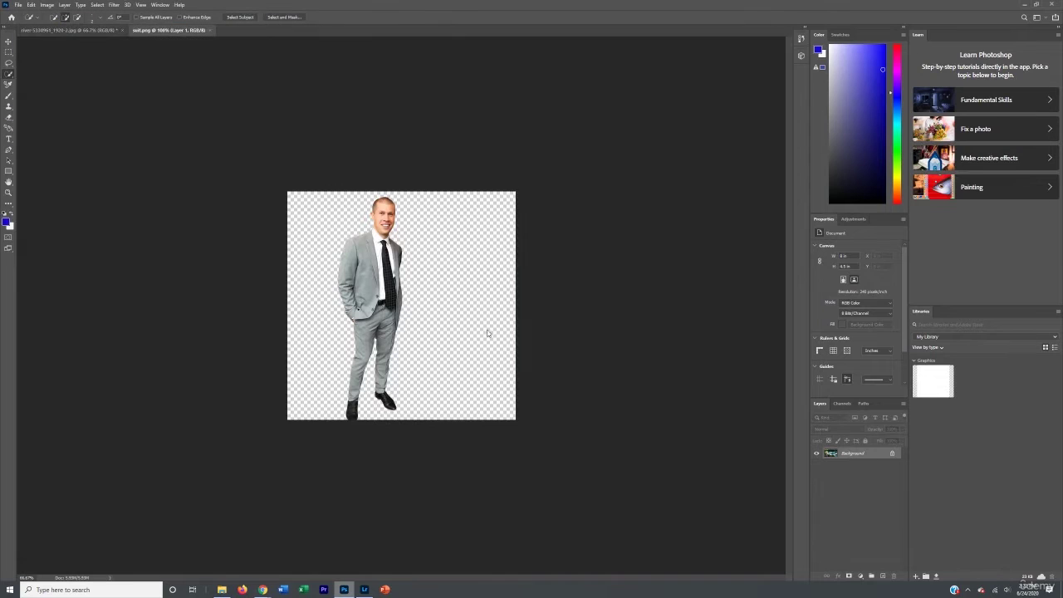
{"action": "left_click", "coordinate": [8, 40]}
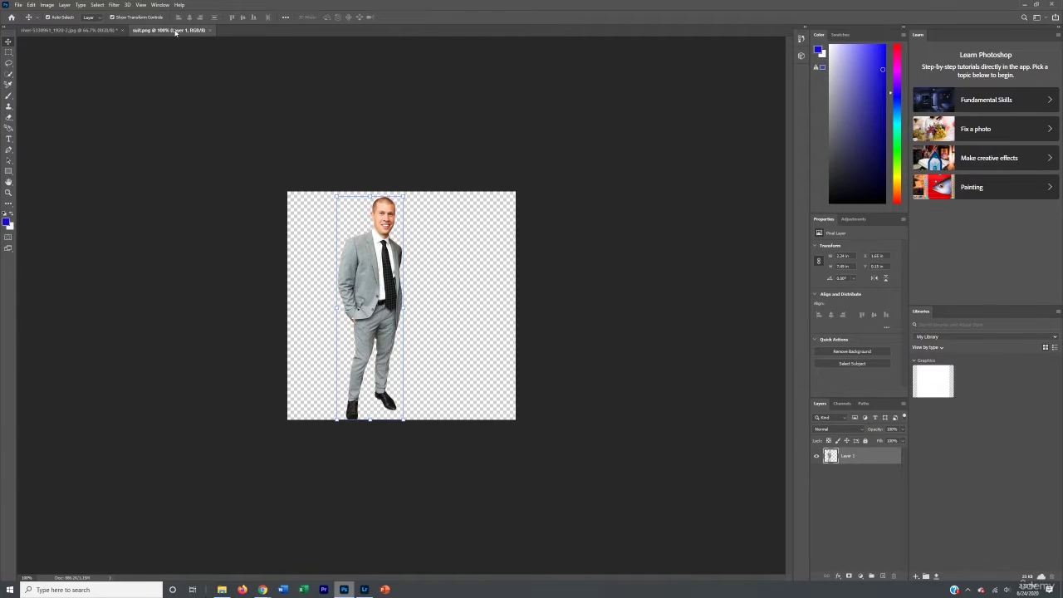
{"action": "left_click_drag", "start_coordinate": [175, 32], "coordinate": [653, 154]}
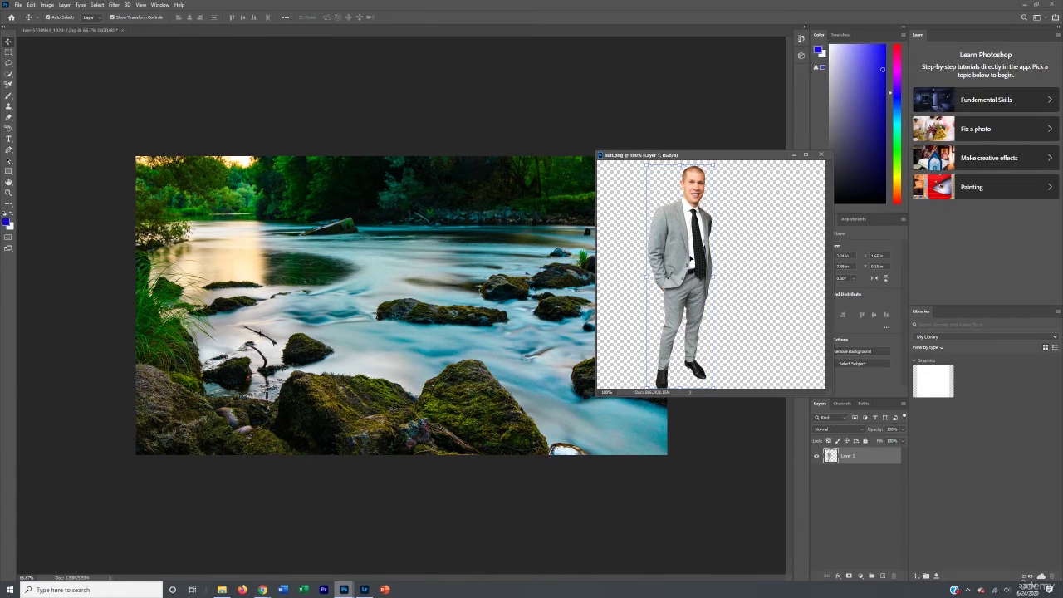
{"action": "left_click_drag", "start_coordinate": [692, 260], "coordinate": [347, 331]}
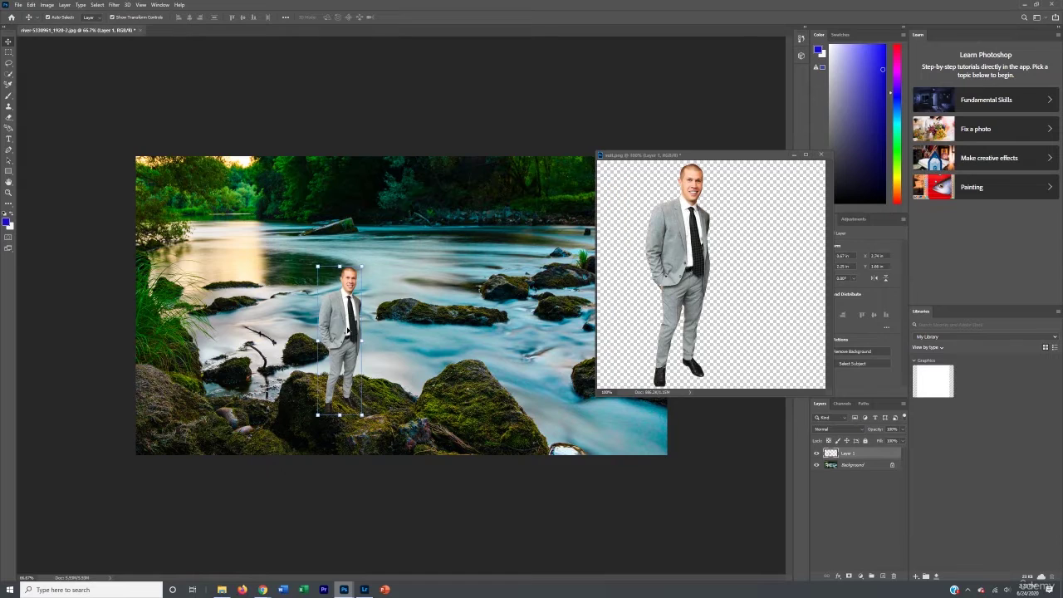
- Close suit.png without saving changes
{"action": "left_click", "coordinate": [664, 340]}
{"action": "key", "text": "ctrl+w"}
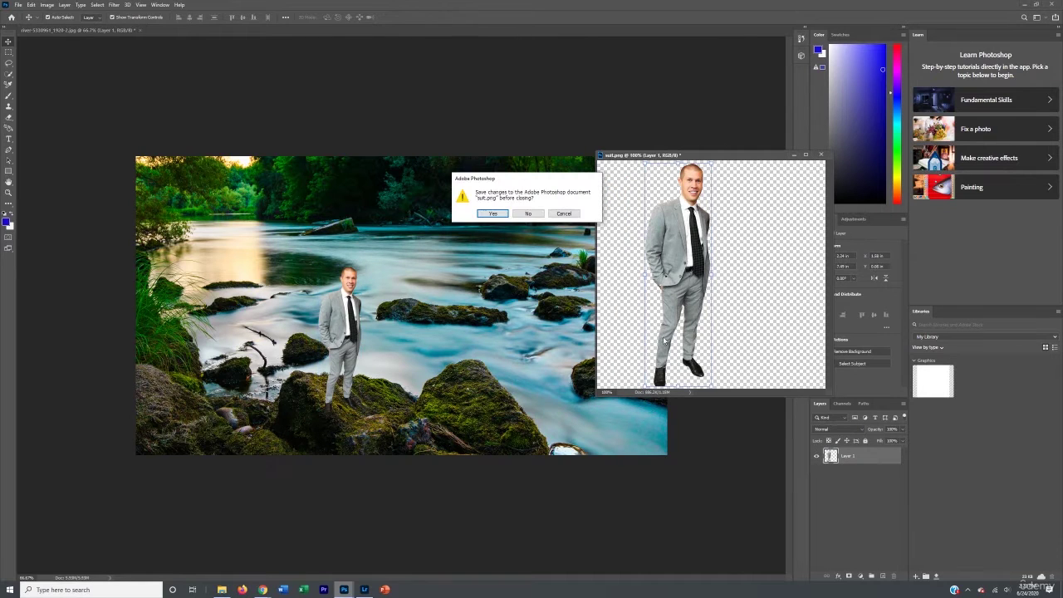
{"action": "left_click", "coordinate": [528, 213]}
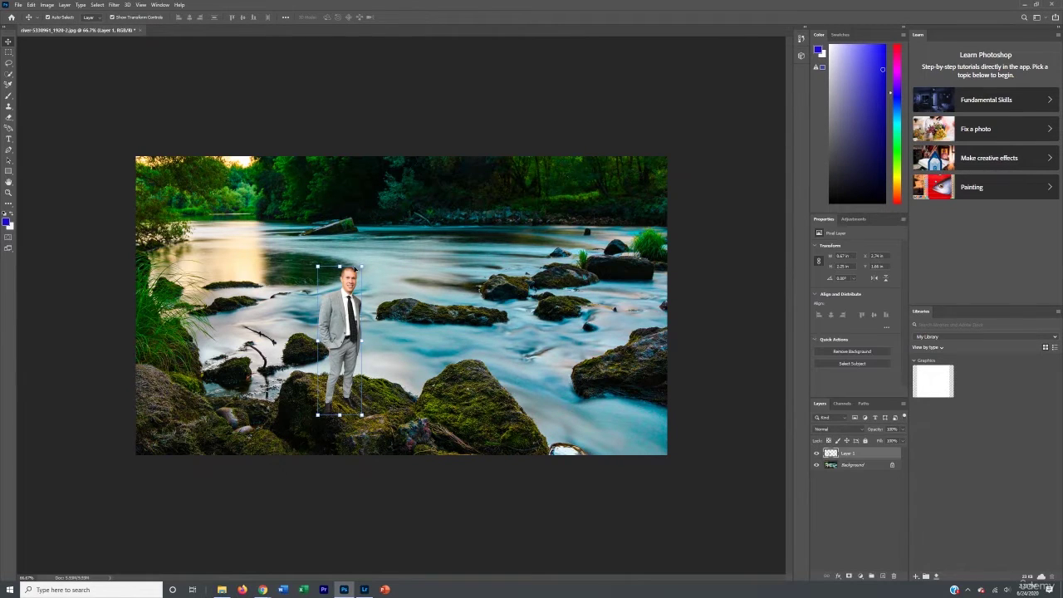
- Enlarge the man onto the left rocks, then delete his layer again
{"action": "left_click_drag", "start_coordinate": [363, 261], "coordinate": [395, 157]}
{"action": "left_click_drag", "start_coordinate": [387, 227], "coordinate": [256, 270]}
{"action": "key", "text": "Return"}
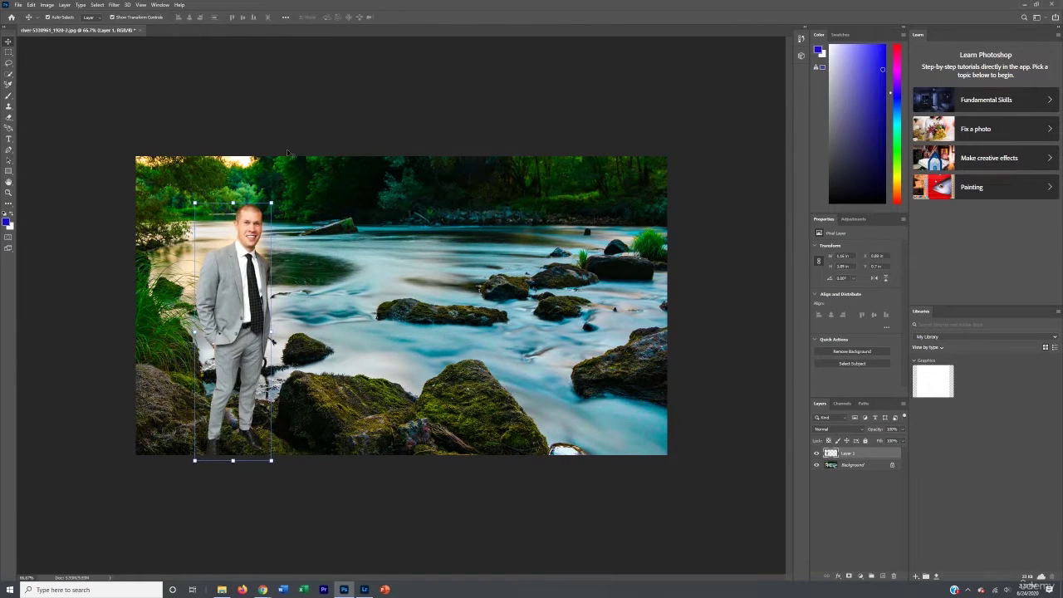
{"action": "left_click_drag", "start_coordinate": [253, 323], "coordinate": [289, 315]}
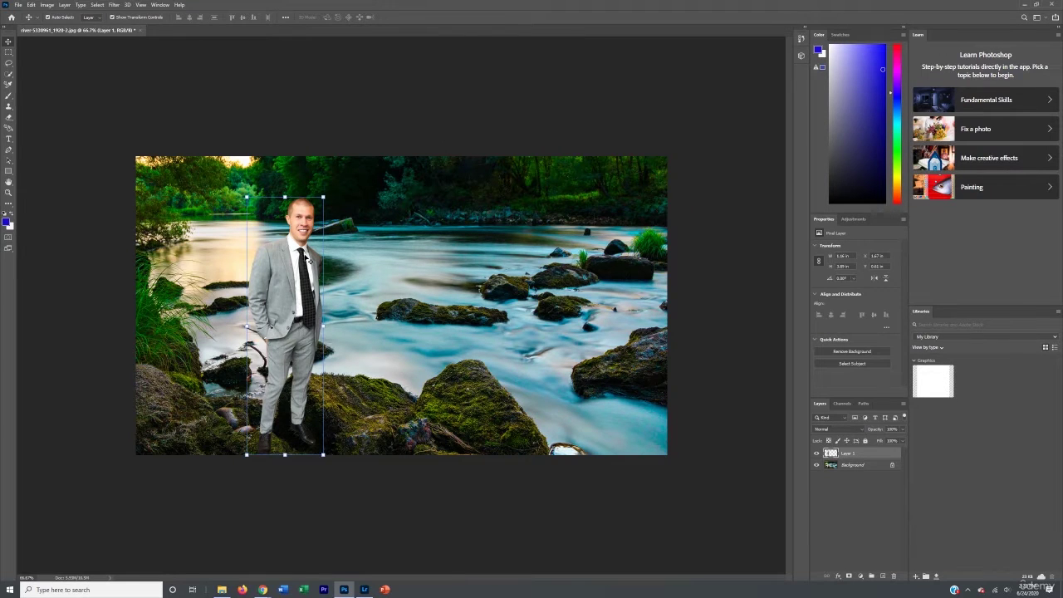
{"action": "key", "text": "Delete"}
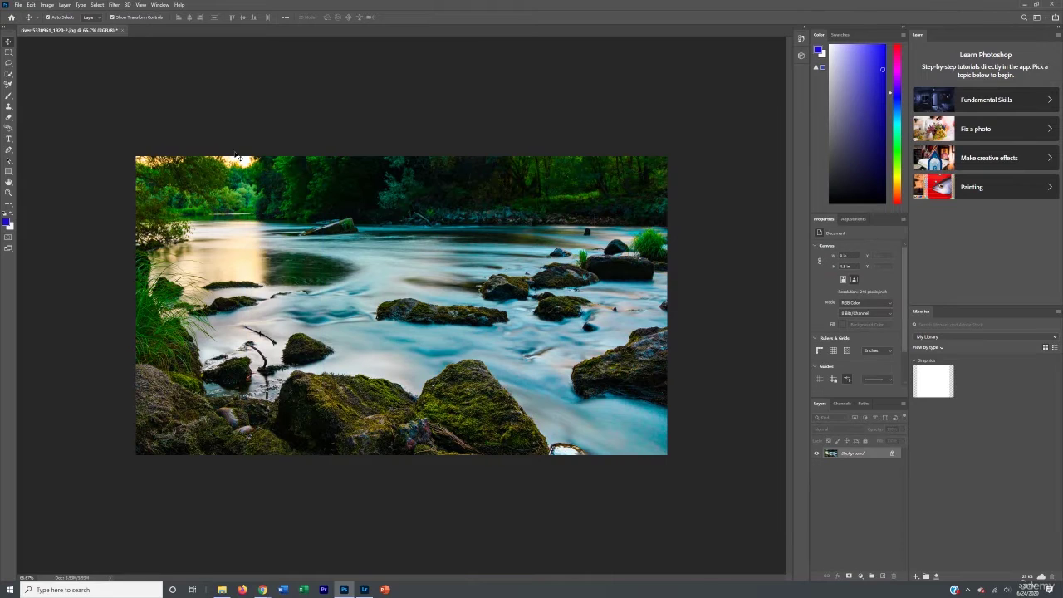
- Open 4.PNG, the crossed-arms photo, from the 'cutouts of me' folder
{"action": "left_click", "coordinate": [18, 5]}
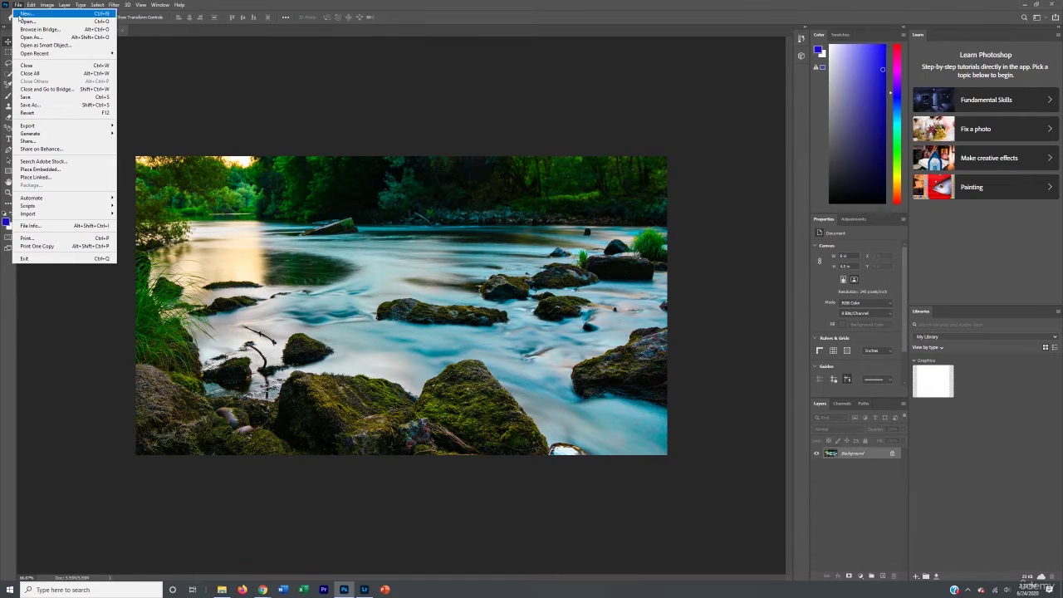
{"action": "left_click", "coordinate": [261, 97]}
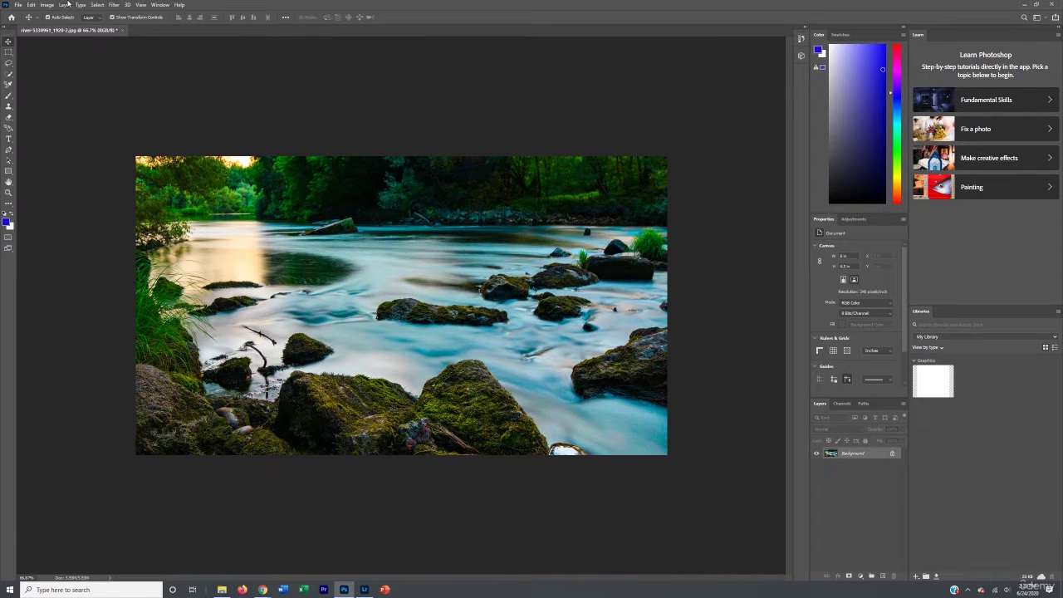
{"action": "left_click", "coordinate": [17, 7]}
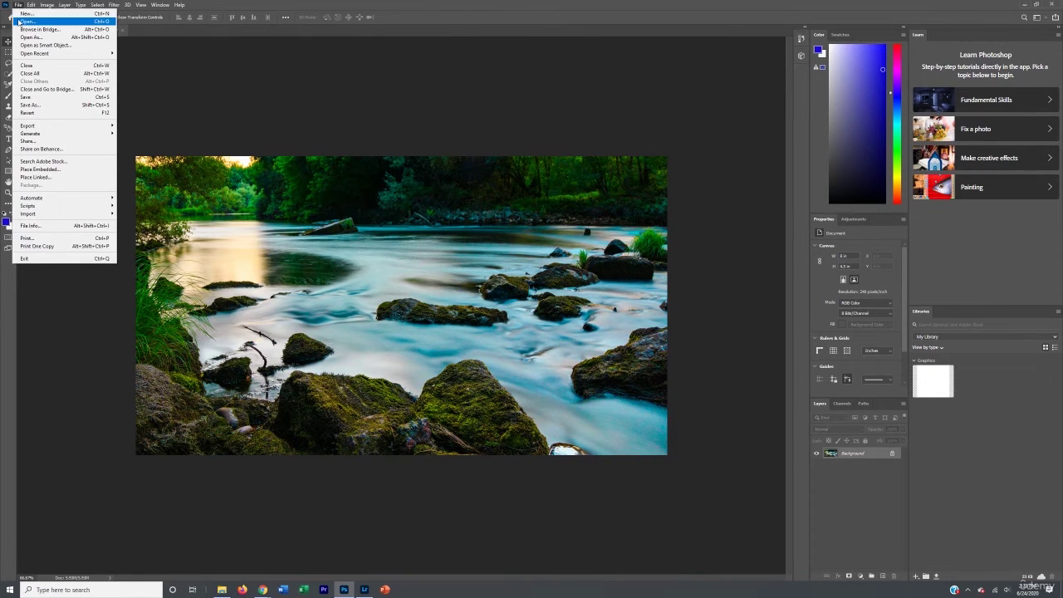
{"action": "left_click", "coordinate": [19, 21]}
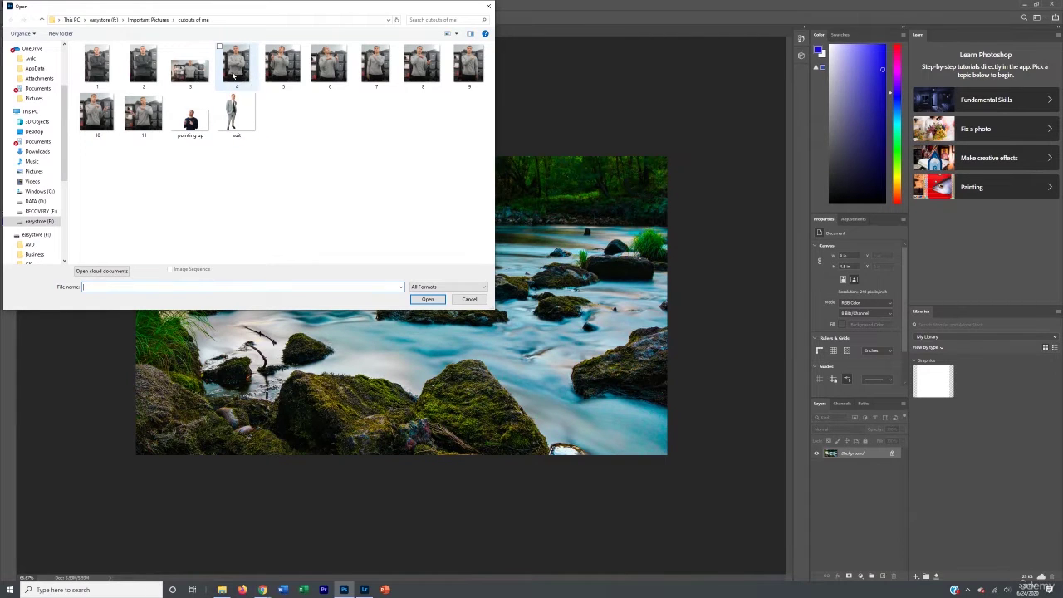
{"action": "double_click", "coordinate": [237, 75]}
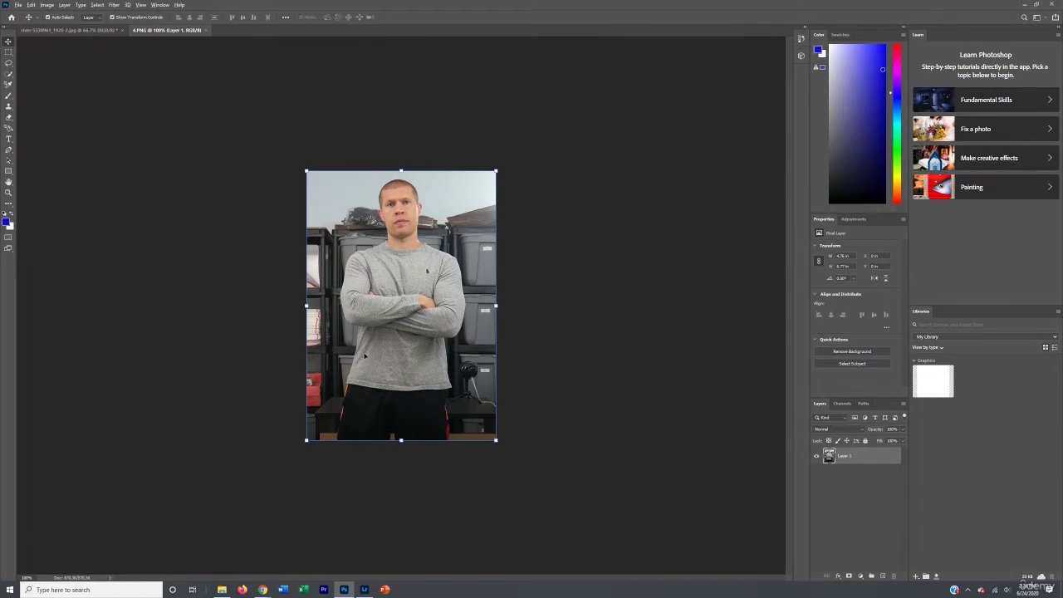
- Zoom into 4.PNG, check the river photo, then pick the Quick Selection tool
{"action": "scroll", "coordinate": [364, 355], "scroll_direction": "up", "scroll_amount": 3}
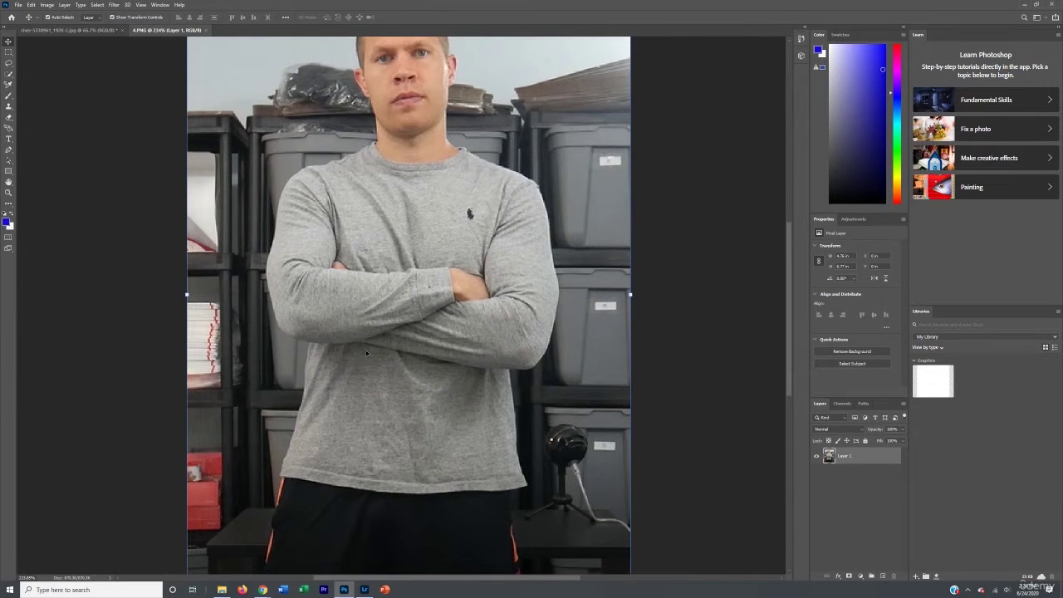
{"action": "scroll", "coordinate": [365, 349], "scroll_direction": "down", "scroll_amount": 3}
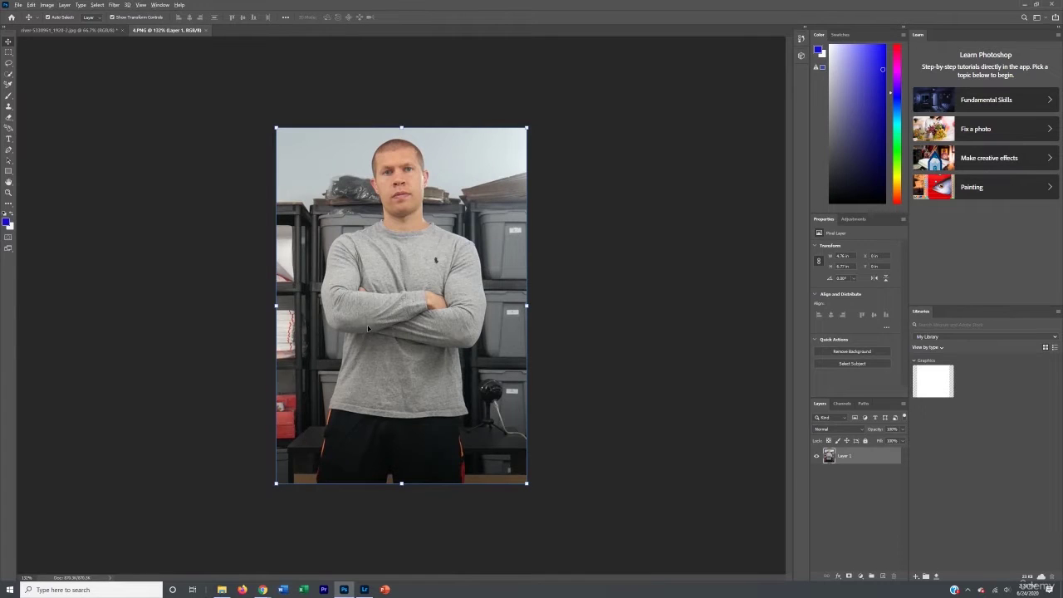
{"action": "scroll", "coordinate": [367, 328], "scroll_direction": "up", "scroll_amount": 2}
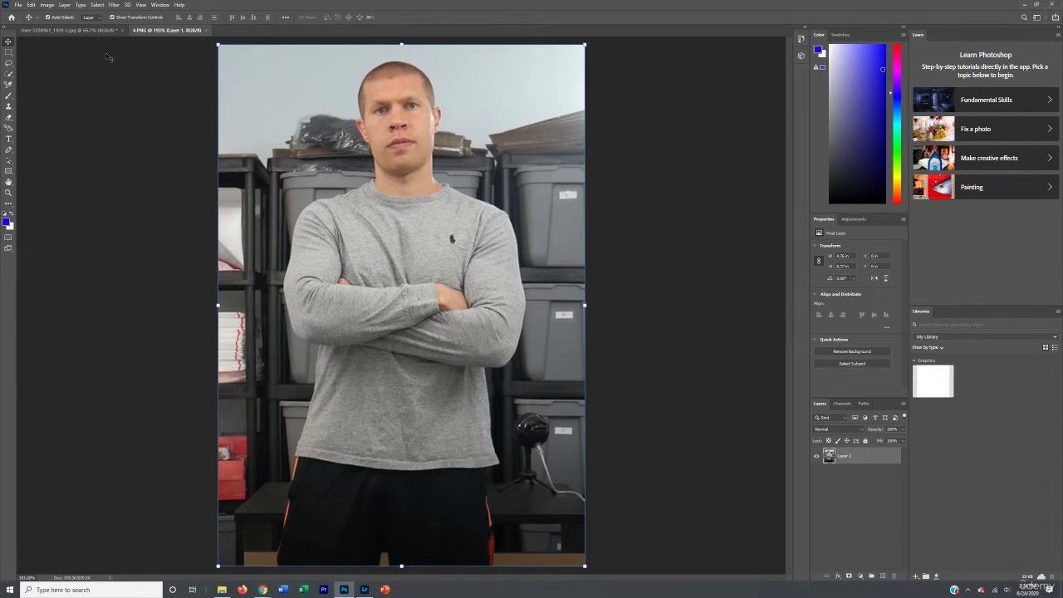
{"action": "left_click", "coordinate": [89, 32]}
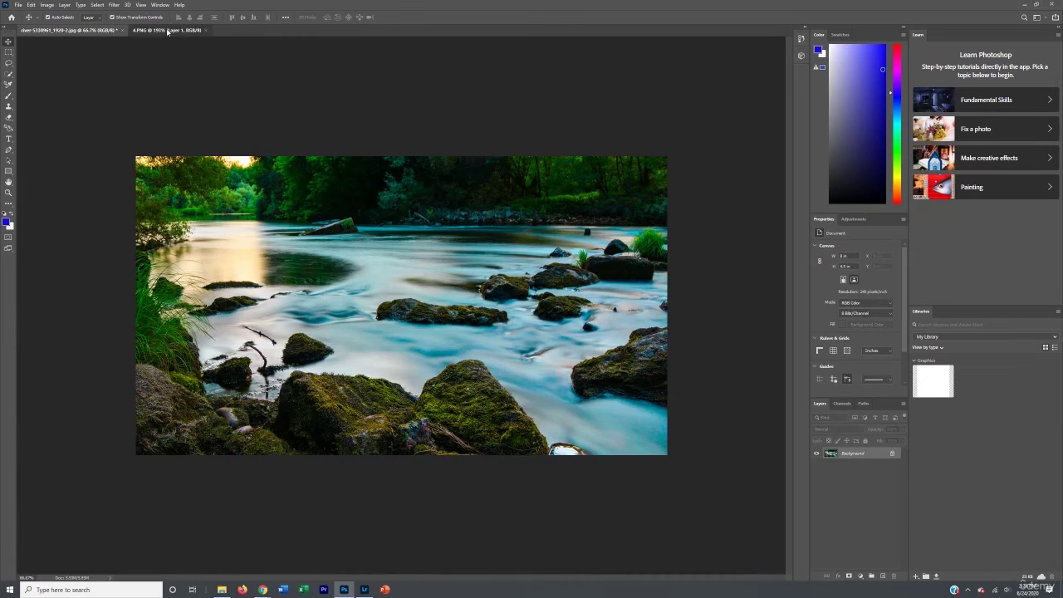
{"action": "left_click", "coordinate": [164, 30]}
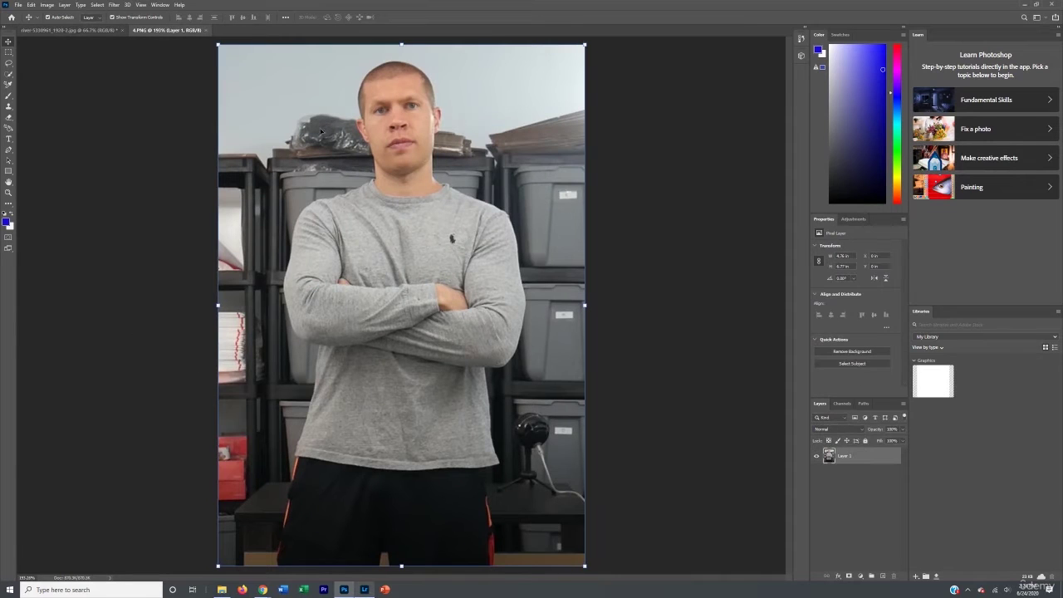
{"action": "left_click", "coordinate": [10, 76]}
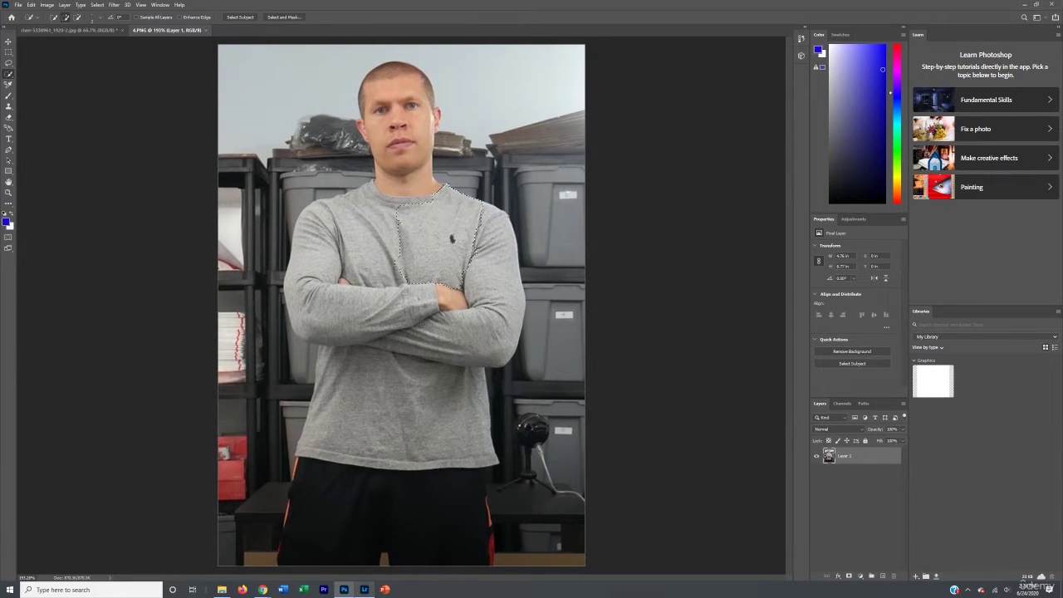
- Quick-select the man's shirt, toggle Subtract/Add modes, then run Select Subject
{"action": "left_click_drag", "start_coordinate": [400, 219], "coordinate": [414, 433]}
{"action": "left_click", "coordinate": [10, 150]}
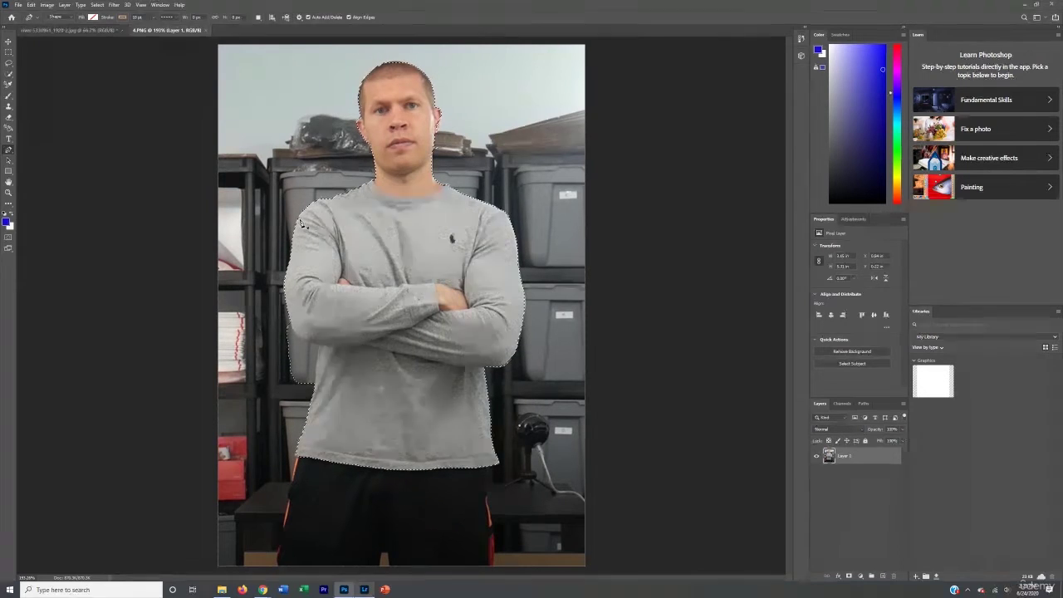
{"action": "left_click", "coordinate": [8, 74]}
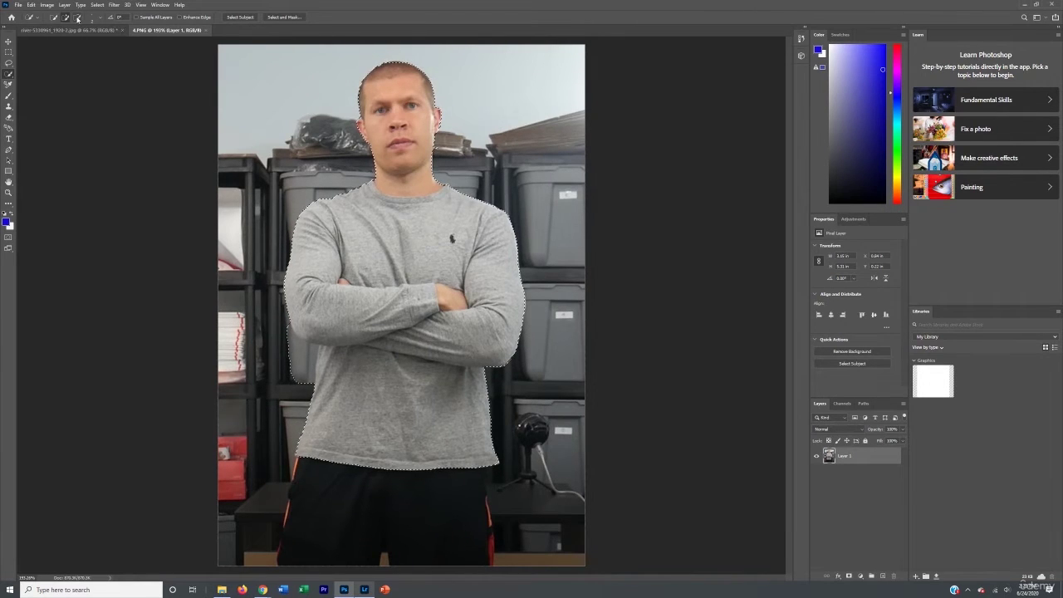
{"action": "left_click", "coordinate": [77, 19]}
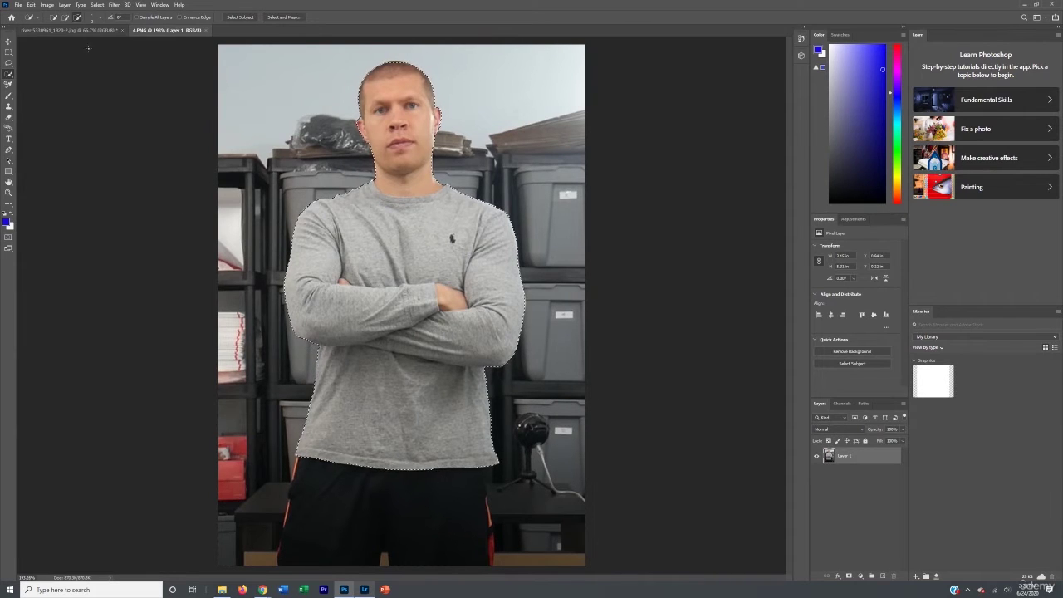
{"action": "left_click", "coordinate": [65, 17]}
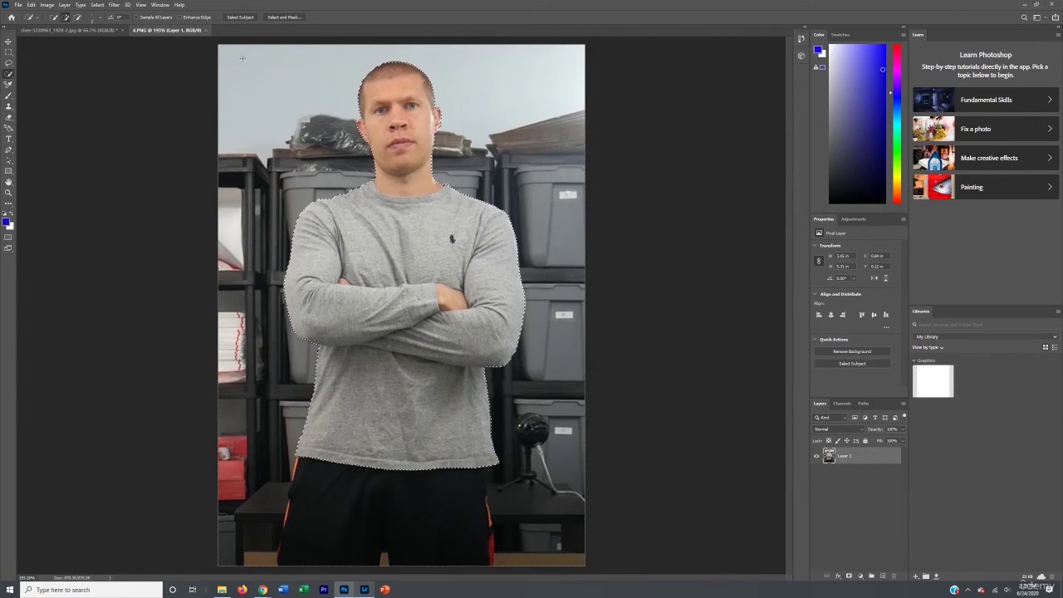
{"action": "left_click", "coordinate": [240, 17]}
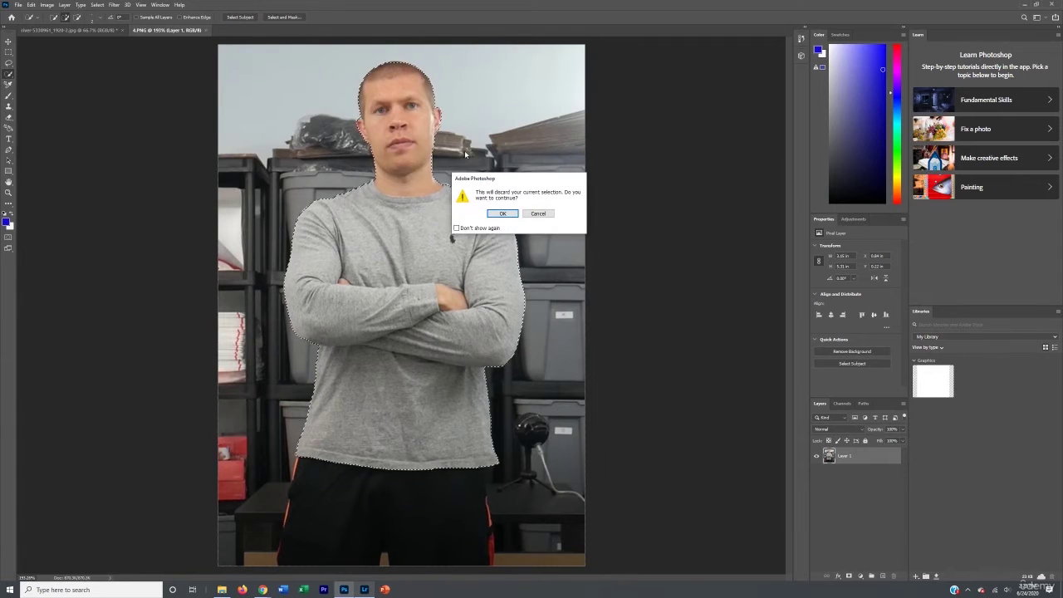
- Accept Select Subject, drag the cut-out man into the river photo, and close 4.PNG
{"action": "left_click", "coordinate": [495, 213]}
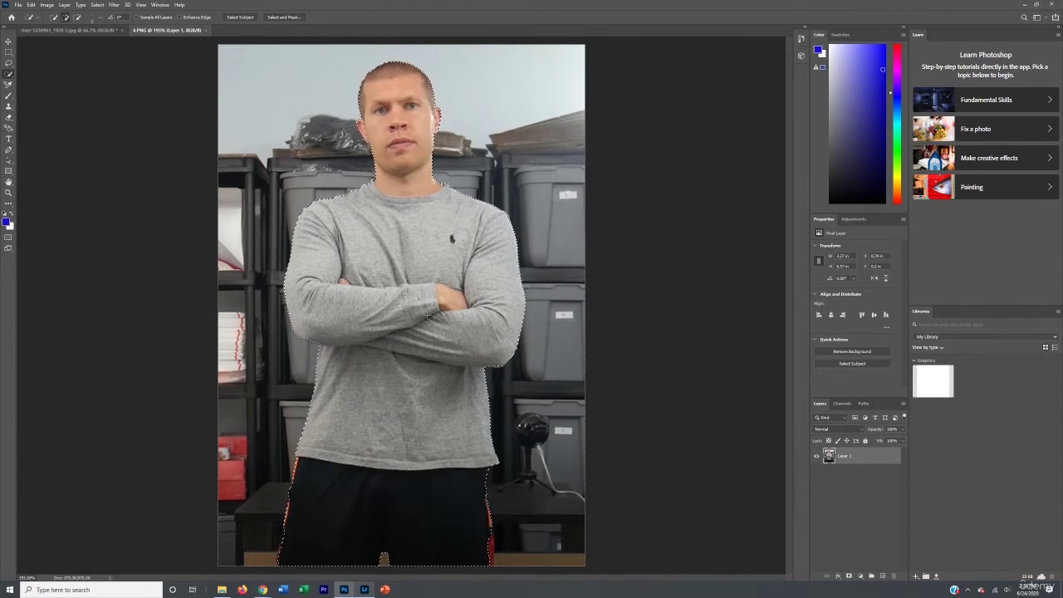
{"action": "left_click", "coordinate": [9, 43]}
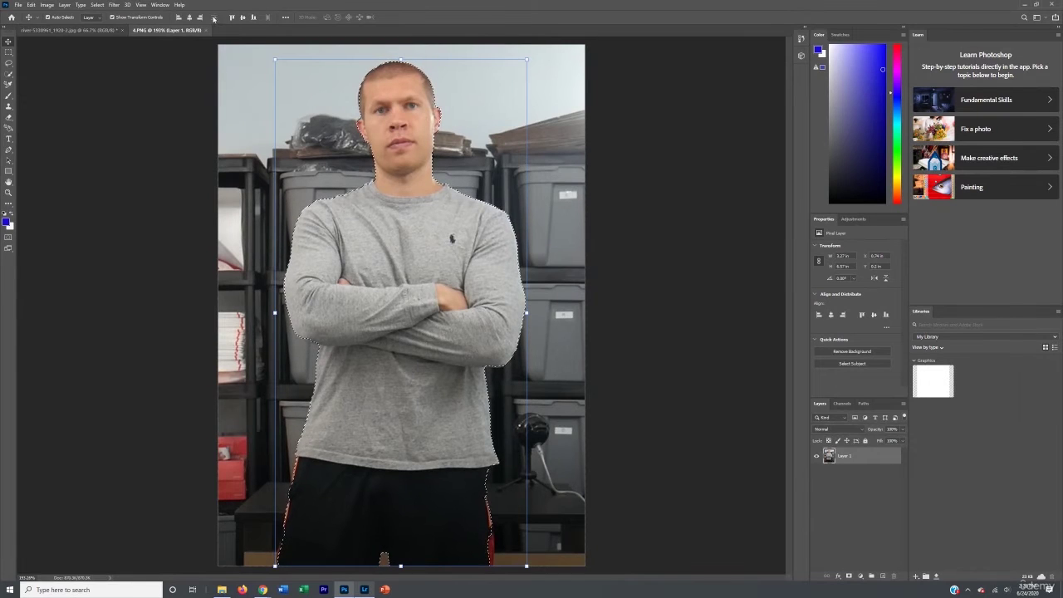
{"action": "mouse_move", "coordinate": [435, 300]}
{"action": "left_mouse_down"}
{"action": "mouse_move", "coordinate": [454, 292]}
{"action": "mouse_move", "coordinate": [405, 292]}
{"action": "mouse_move", "coordinate": [432, 284]}
{"action": "left_mouse_up"}
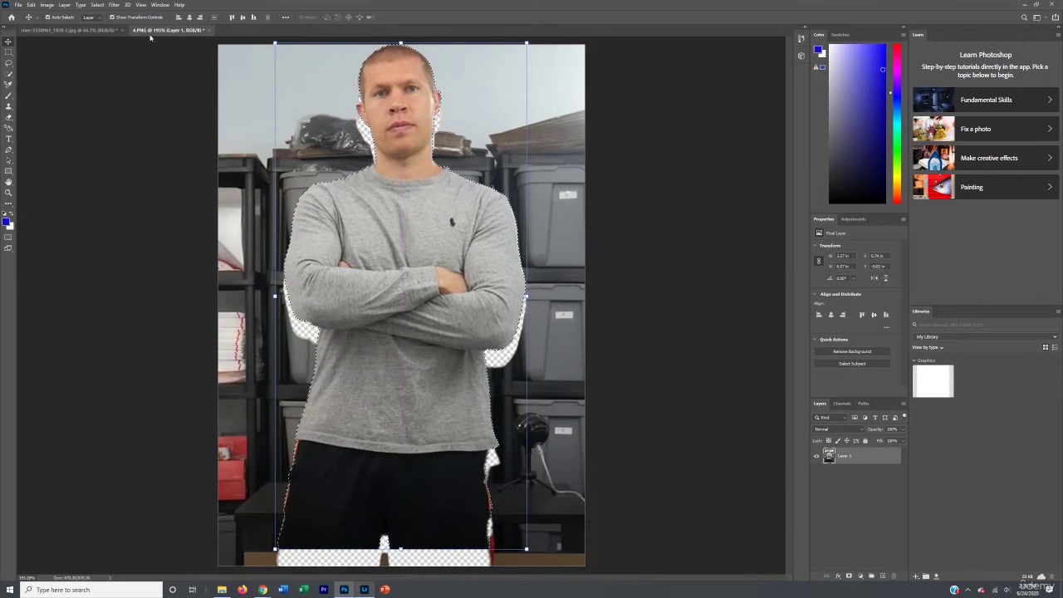
{"action": "left_click_drag", "start_coordinate": [150, 35], "coordinate": [522, 152]}
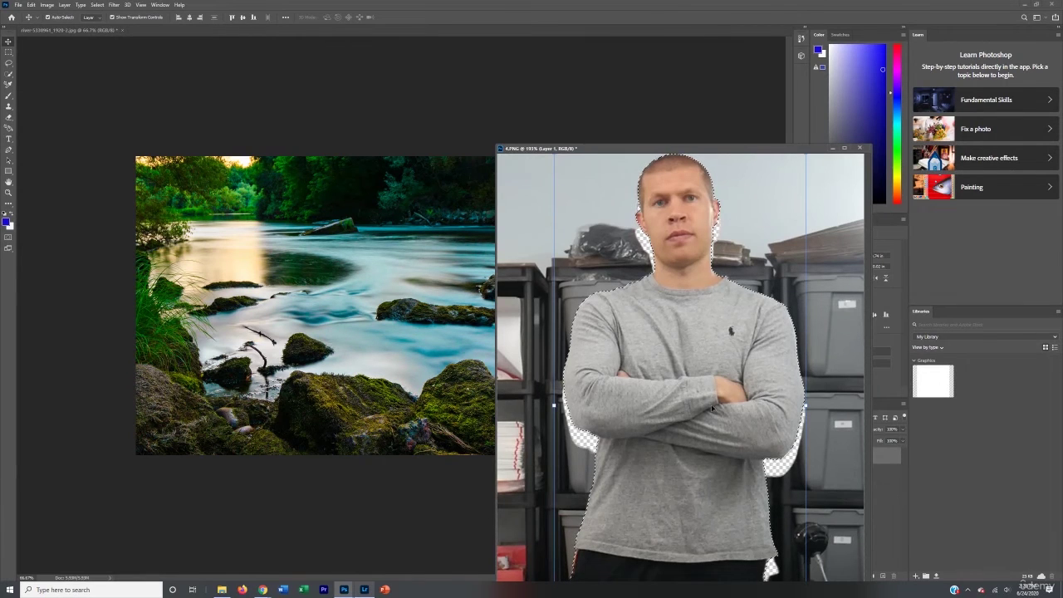
{"action": "left_click_drag", "start_coordinate": [665, 394], "coordinate": [291, 386]}
{"action": "left_click", "coordinate": [858, 147]}
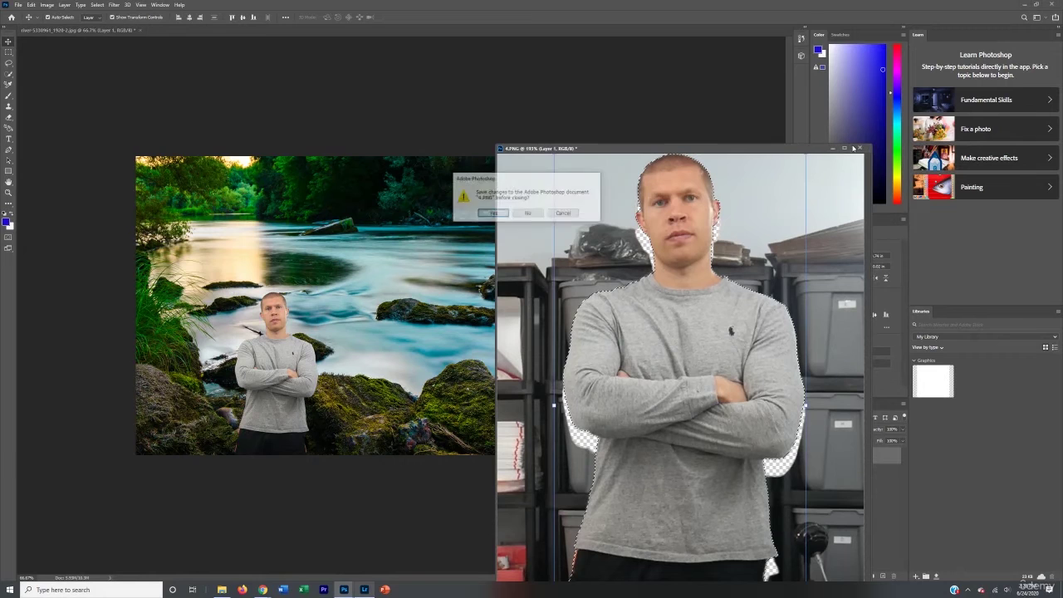
{"action": "left_click", "coordinate": [528, 214]}
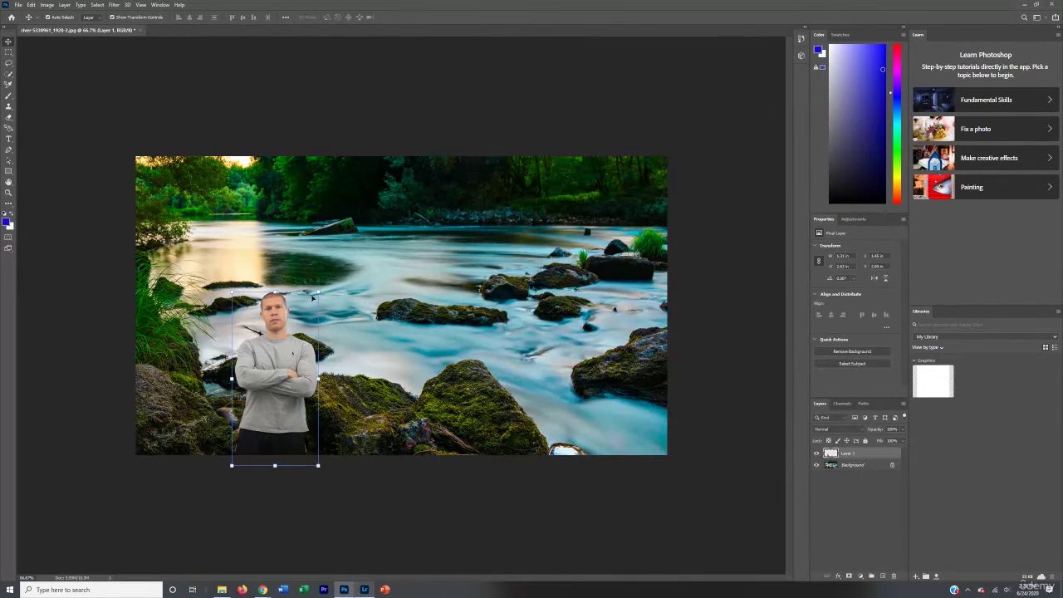
- Scale the man up and place him at the lower right, extending past the bottom edge
{"action": "left_click_drag", "start_coordinate": [317, 290], "coordinate": [575, 354]}
{"action": "left_click_drag", "start_coordinate": [630, 222], "coordinate": [665, 168]}
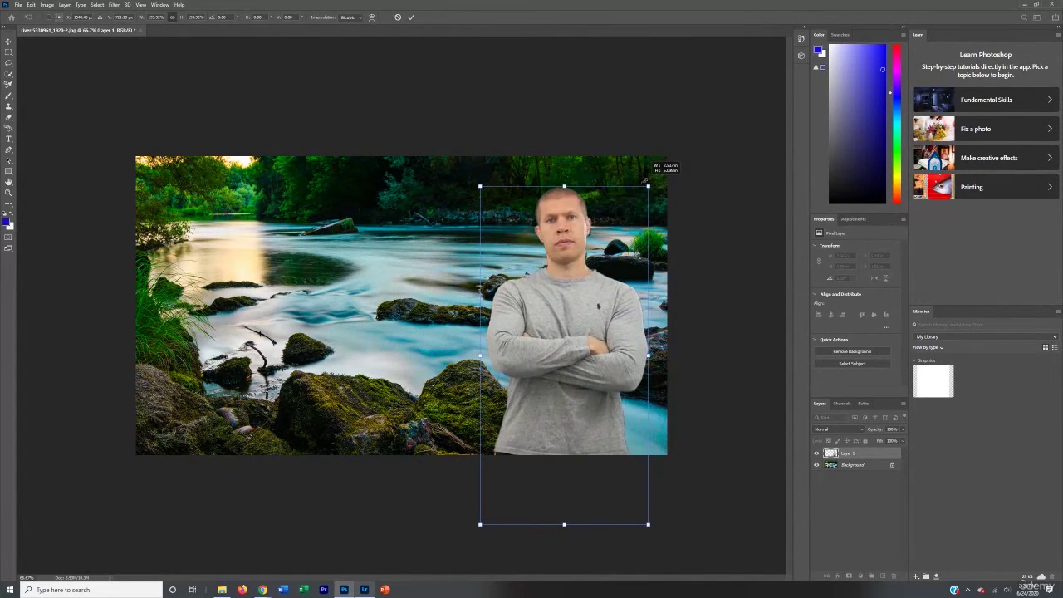
{"action": "left_click_drag", "start_coordinate": [575, 316], "coordinate": [560, 322]}
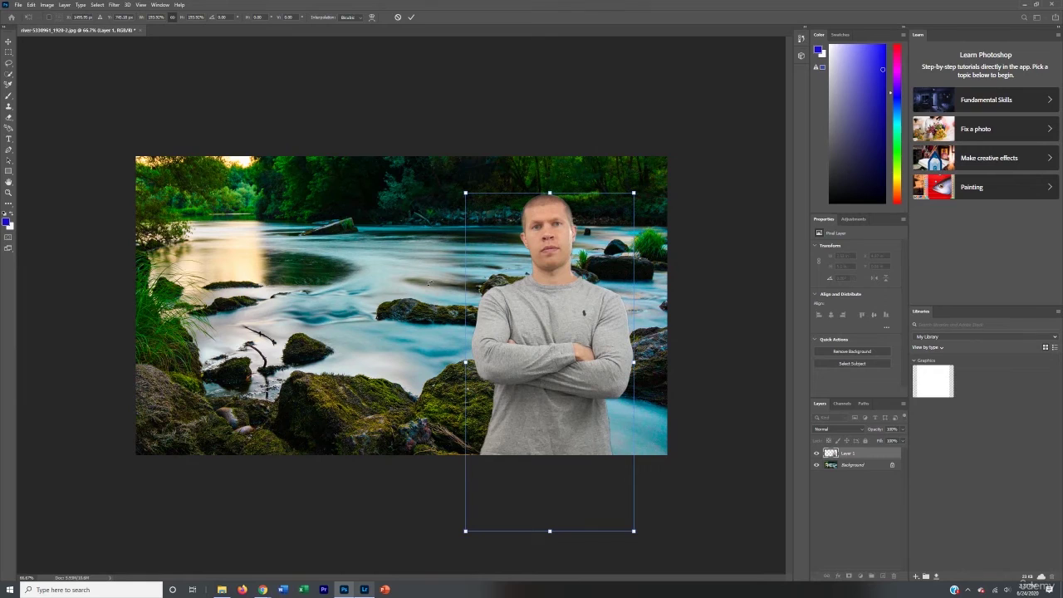
{"action": "key", "text": "Return"}
- Try an Outer Glow on the man's layer in Blending Options, then remove it
{"action": "right_click", "coordinate": [850, 454]}
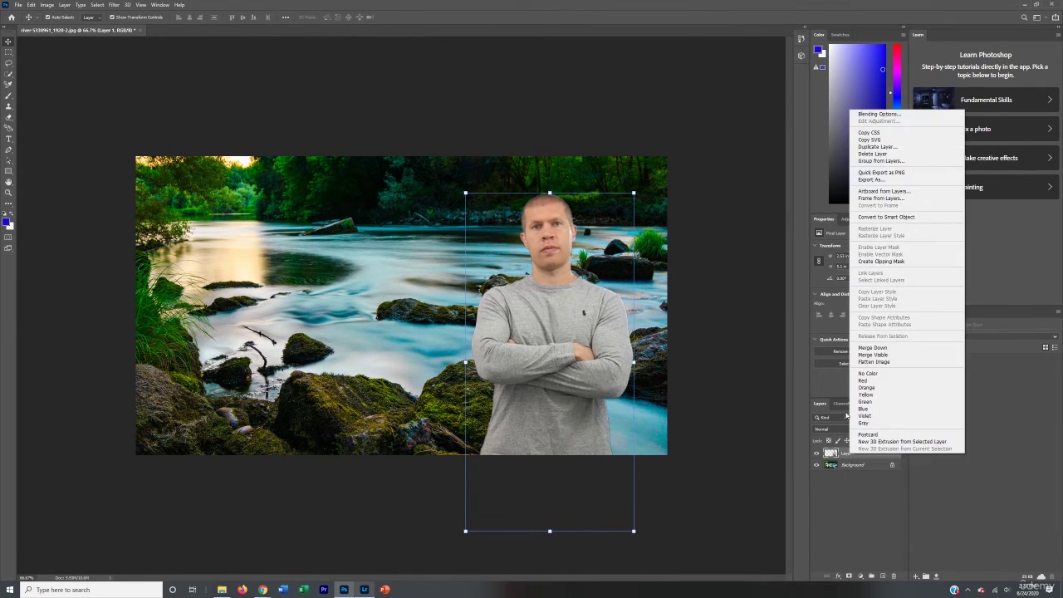
{"action": "left_click", "coordinate": [878, 114]}
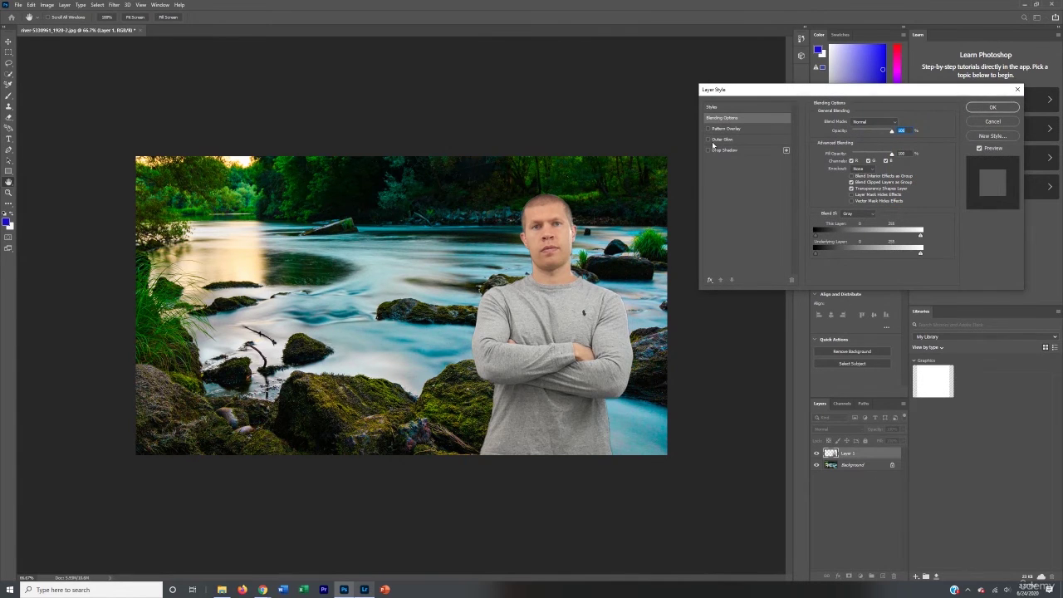
{"action": "left_click", "coordinate": [709, 139]}
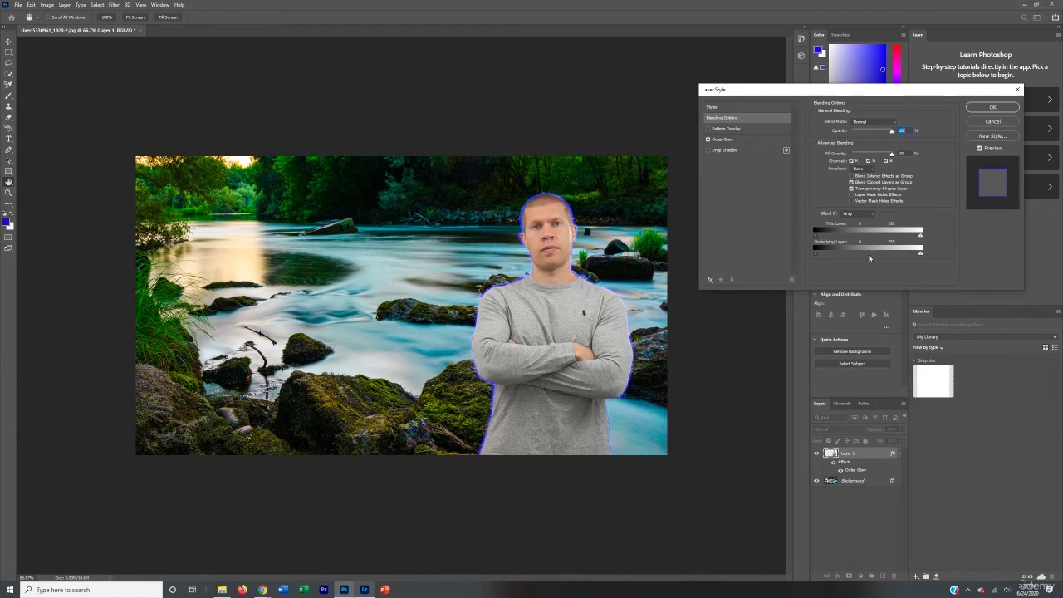
{"action": "left_click", "coordinate": [707, 139]}
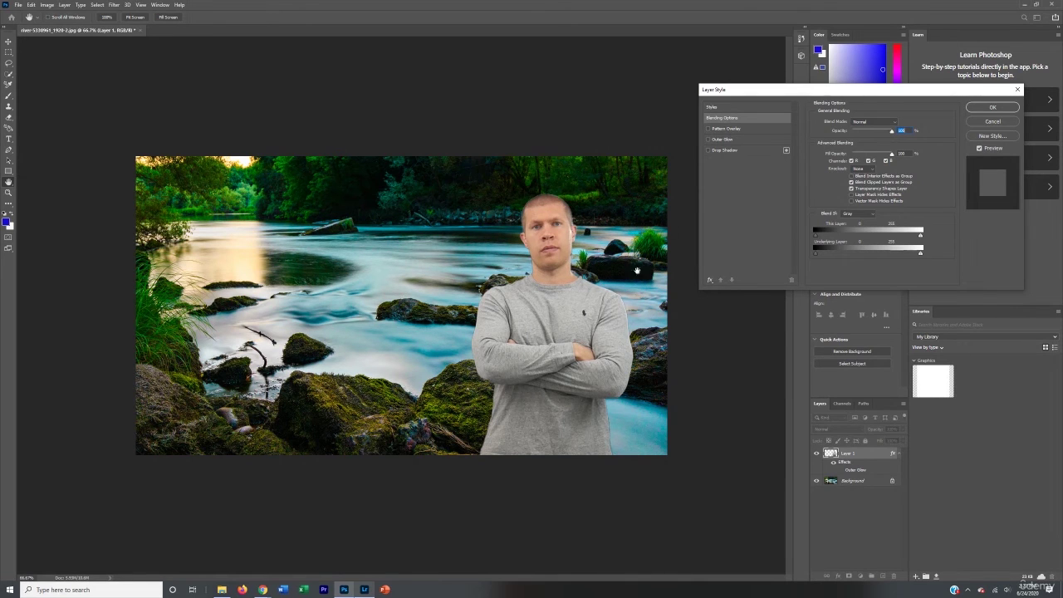
- Apply a Drop Shadow to the man and move him toward the centre
{"action": "left_click", "coordinate": [709, 150]}
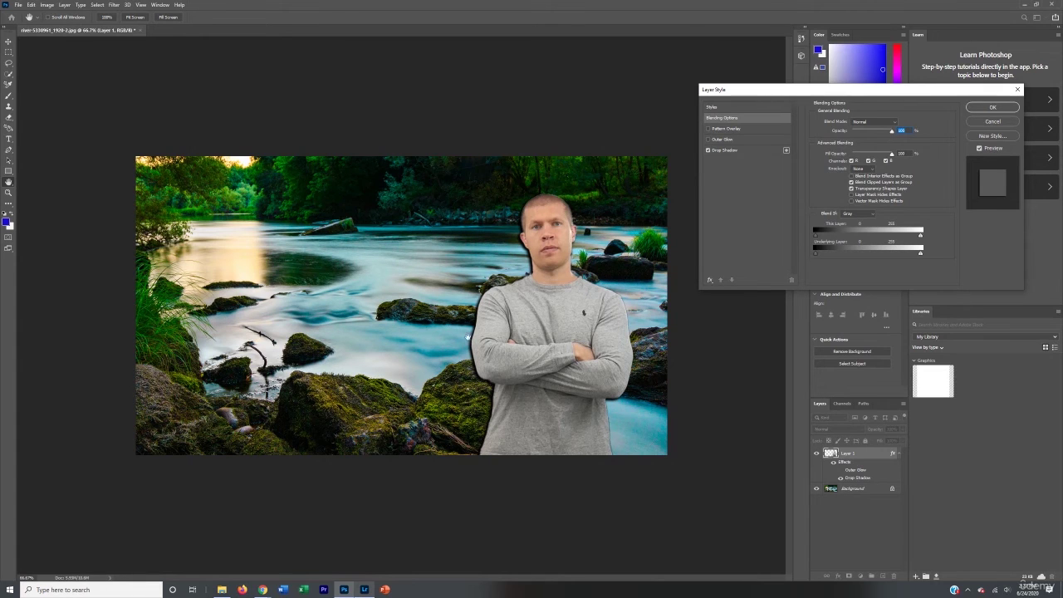
{"action": "left_click", "coordinate": [708, 150]}
{"action": "left_click", "coordinate": [708, 151]}
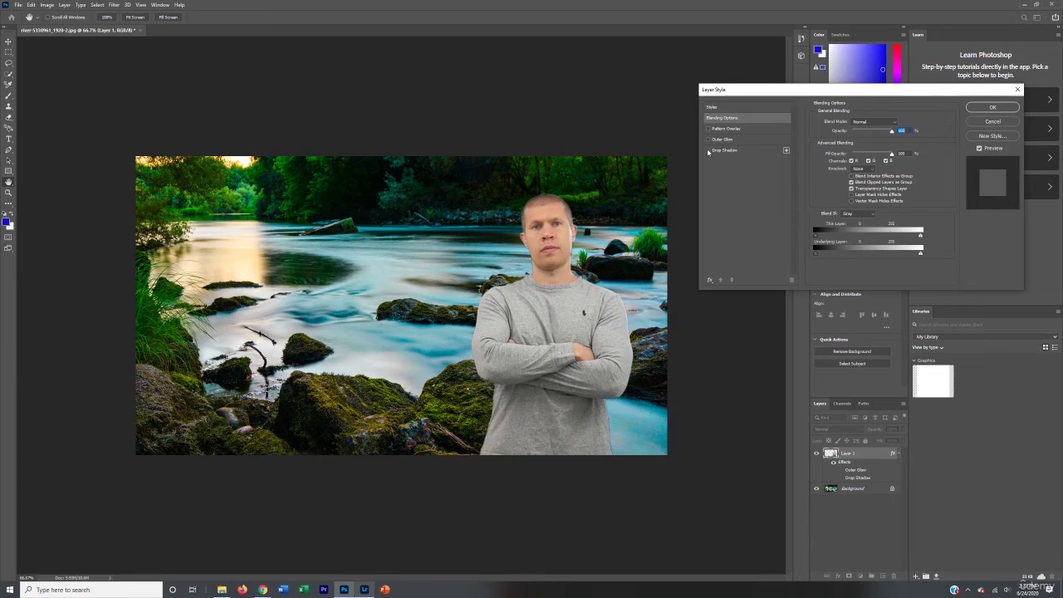
{"action": "left_click", "coordinate": [709, 150]}
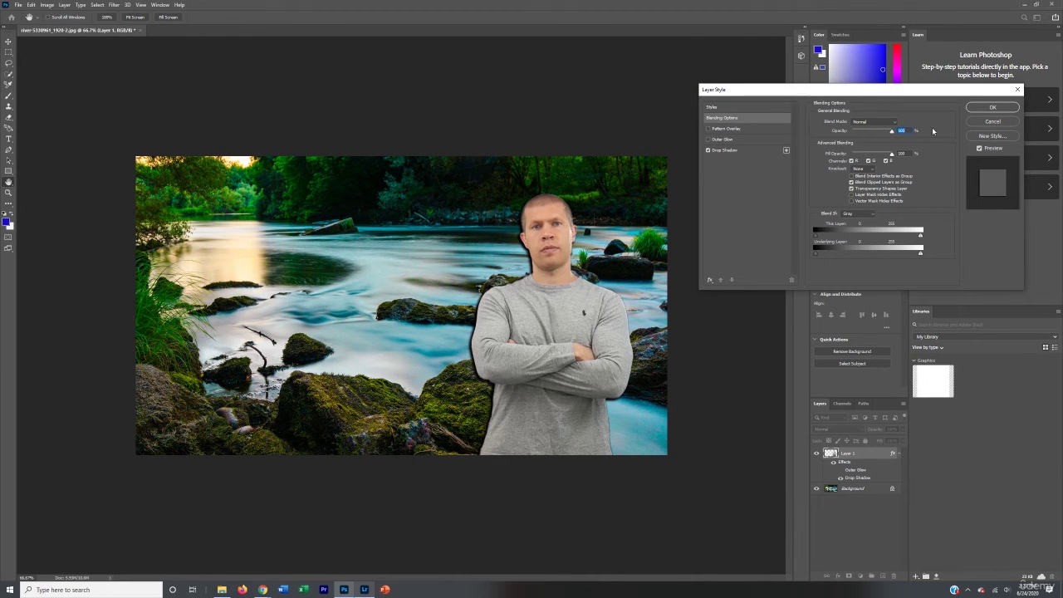
{"action": "left_click", "coordinate": [992, 107]}
{"action": "key", "text": "v"}
{"action": "left_click_drag", "start_coordinate": [525, 292], "coordinate": [410, 319]}
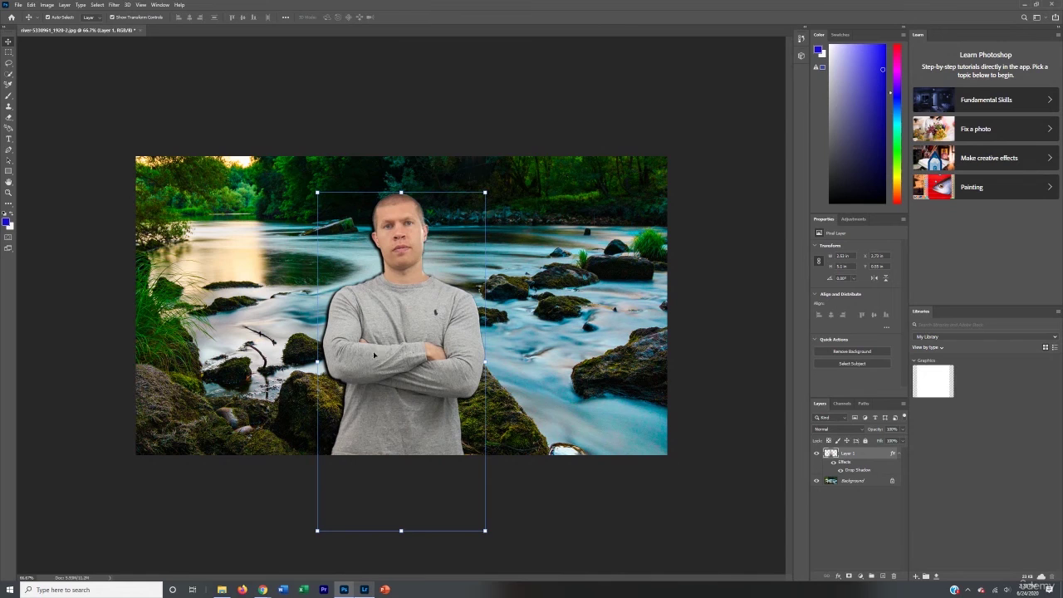
- Move the man to the right, enlarge him slightly, commit, and deselect
{"action": "left_click_drag", "start_coordinate": [397, 382], "coordinate": [568, 385]}
{"action": "left_click_drag", "start_coordinate": [629, 197], "coordinate": [645, 166]}
{"action": "left_click_drag", "start_coordinate": [604, 228], "coordinate": [586, 239]}
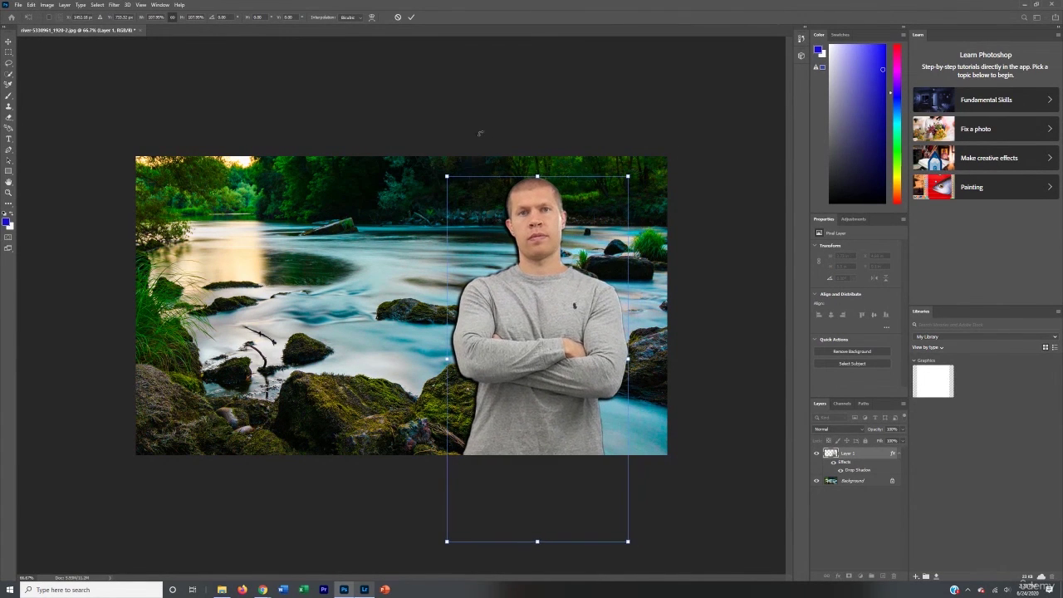
{"action": "key", "text": "Return"}
{"action": "left_click", "coordinate": [137, 74]}
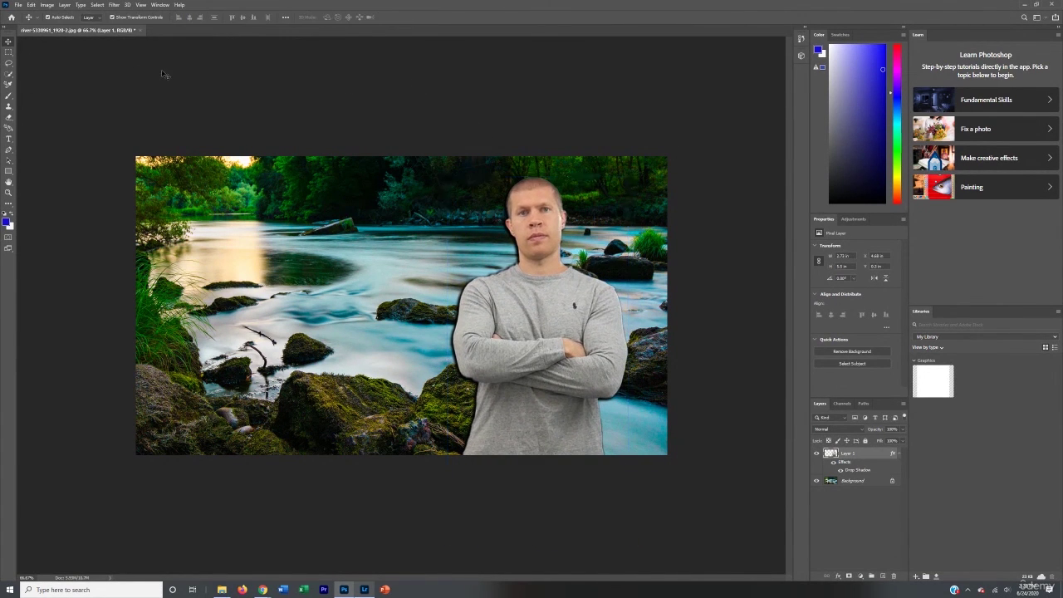